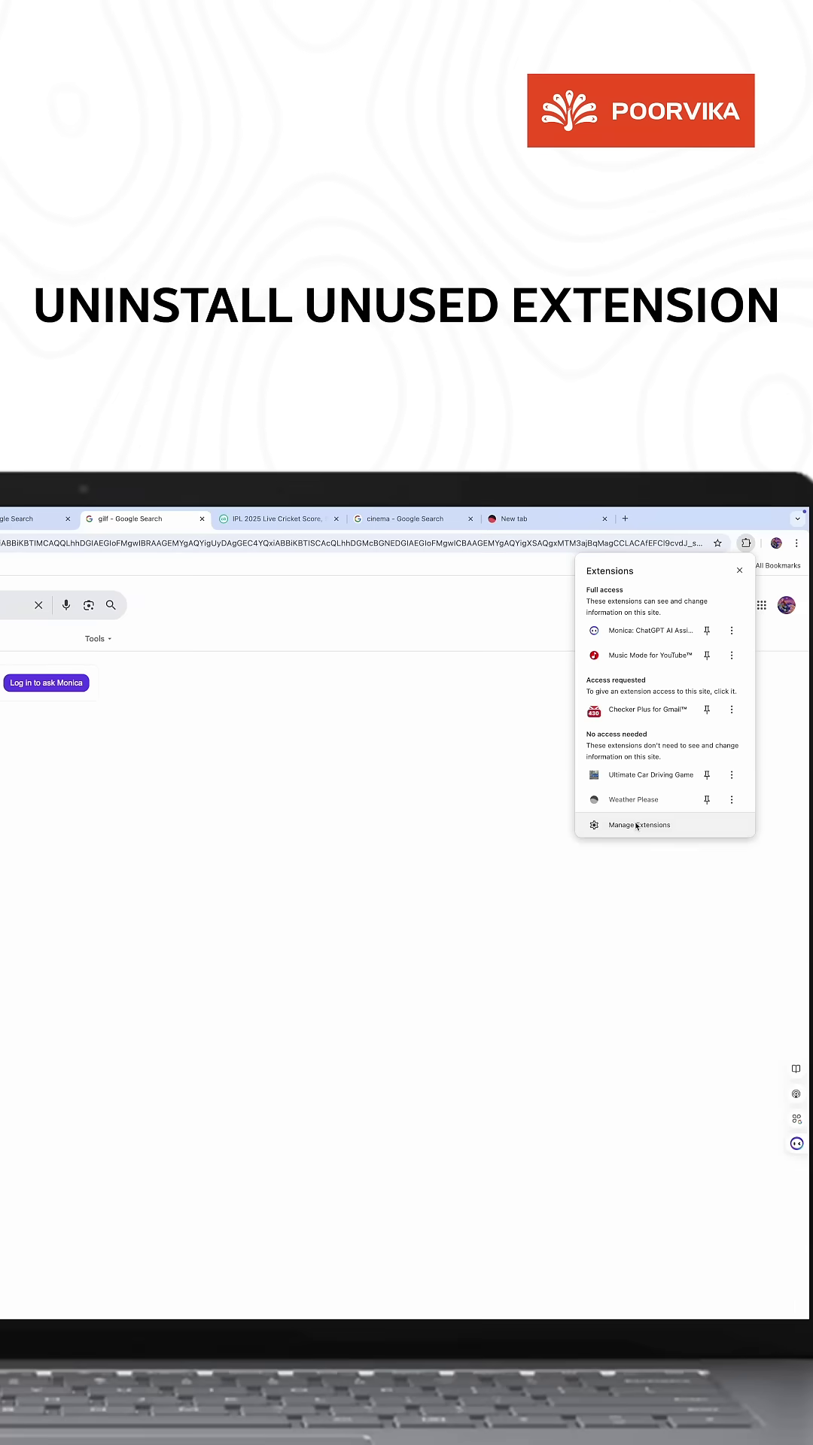
# Open Manage Extensions from the puzzle menu, then scroll G2's proxy networks to Bright Data and Apify
pyautogui.click(705, 696)
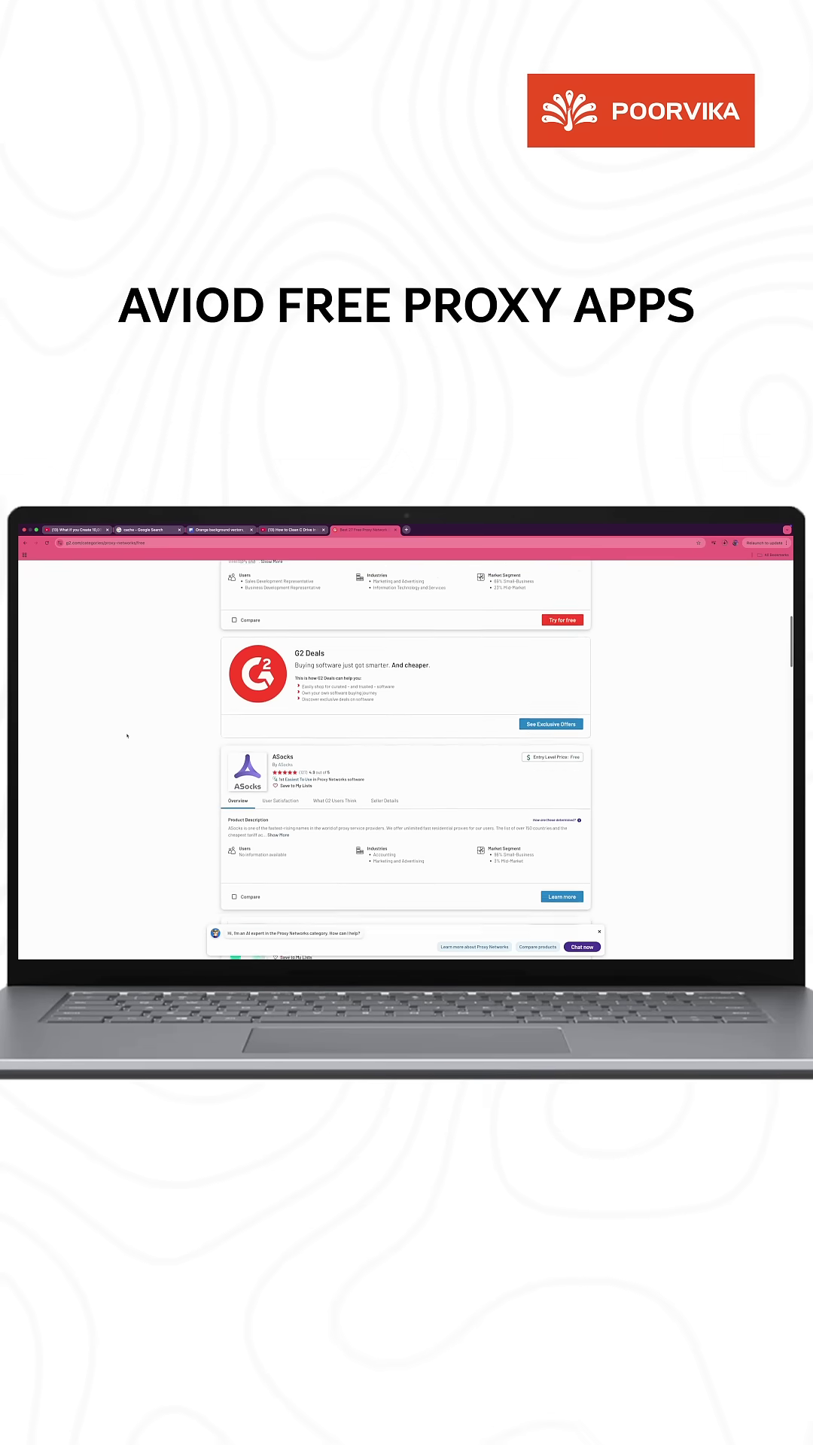
pyautogui.scroll(-2, 128, 735)
pyautogui.scroll(-5, 126, 735)
pyautogui.scroll(-5, 127, 735)
pyautogui.scroll(-3, 127, 736)
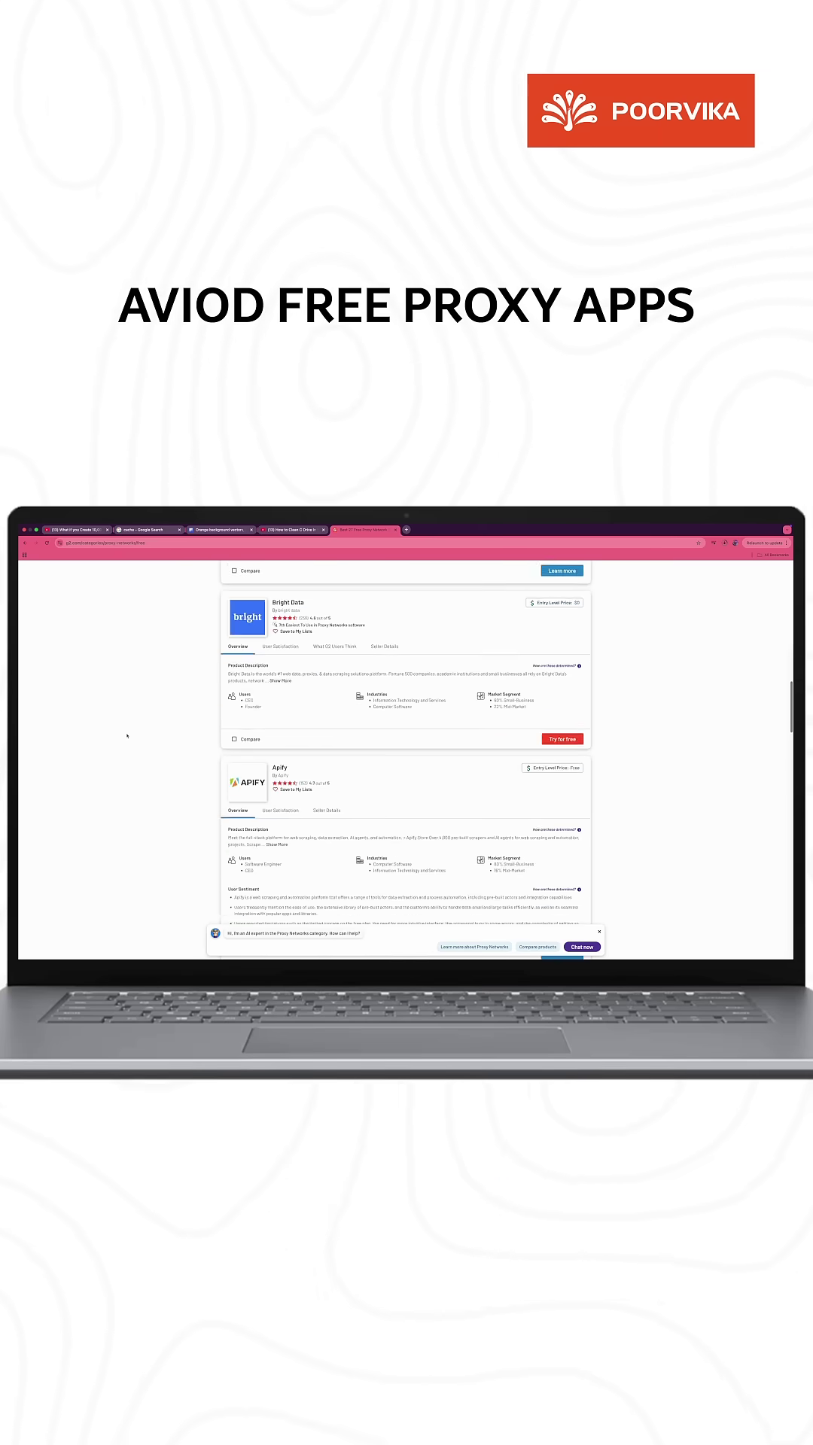